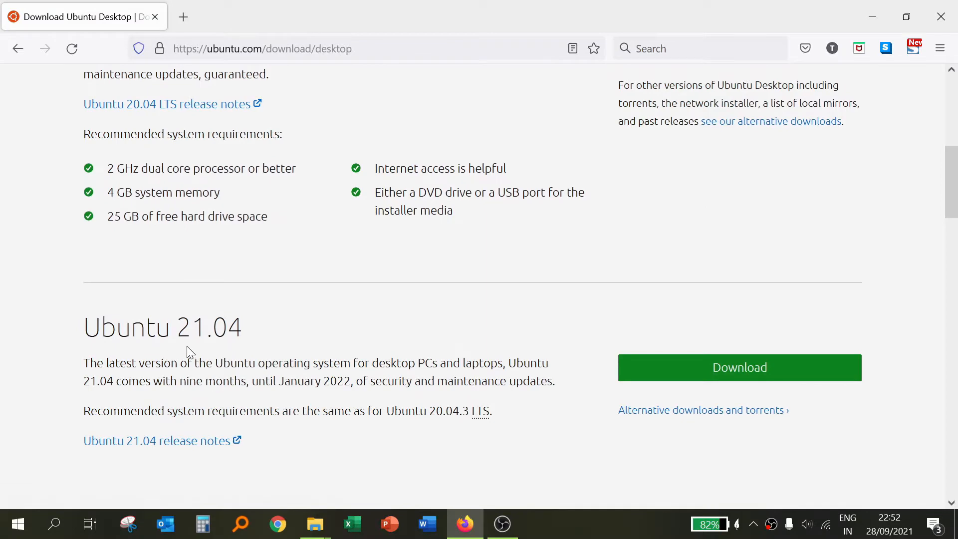
Step: Download the Ubuntu 20.04.3 LTS desktop image and save ubuntu-20.04.3-desktop-amd64.iso in the Downloads folder
scroll(528, 351, up, 4)
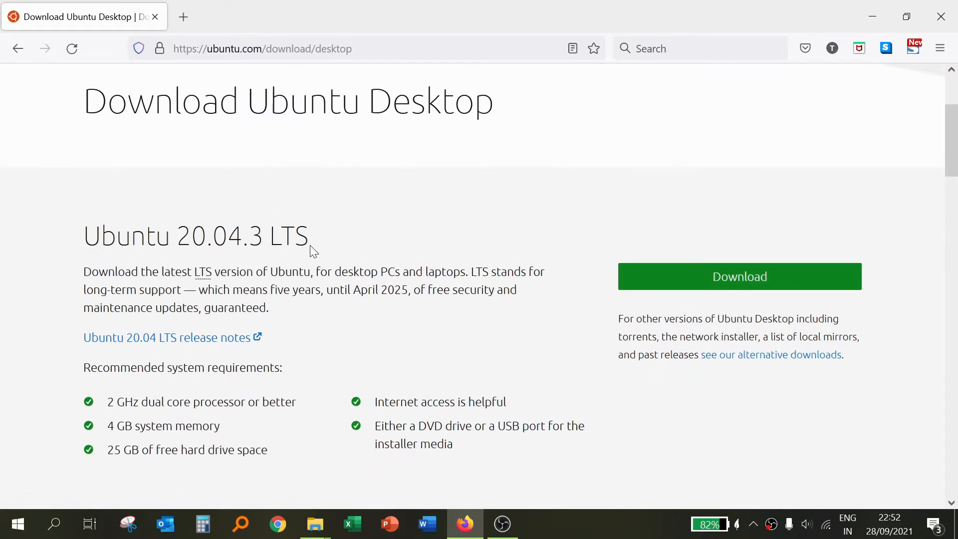
scroll(424, 268, down, 4)
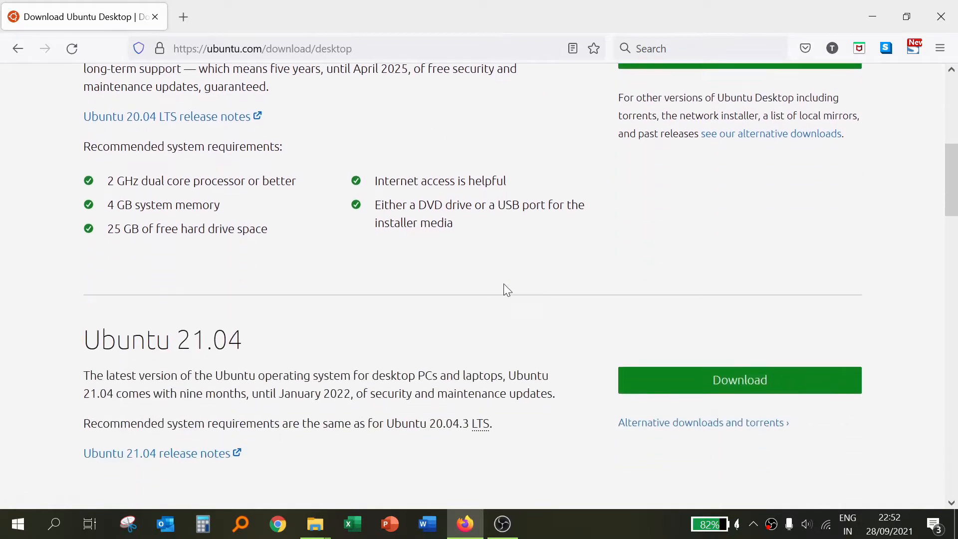
scroll(535, 300, up, 3)
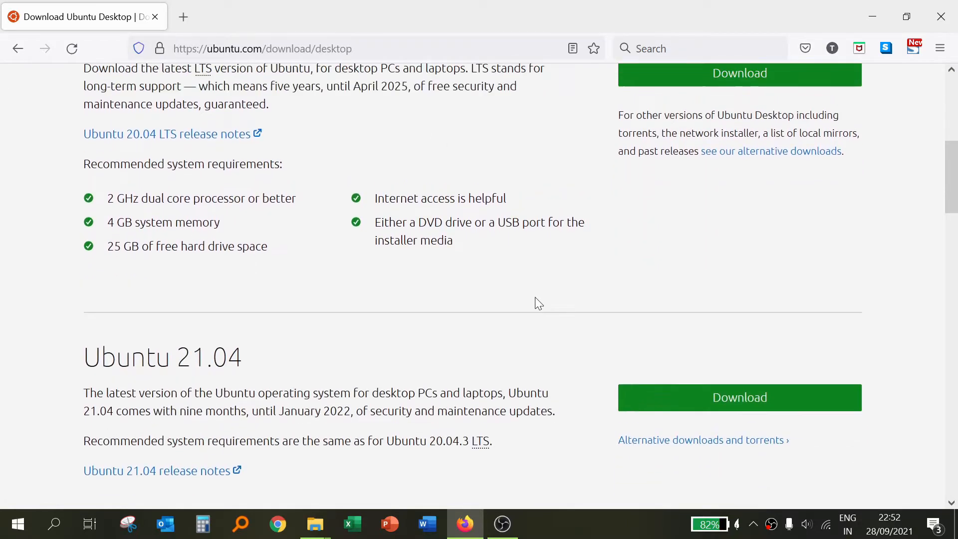
scroll(535, 299, down, 4)
scroll(519, 270, up, 4)
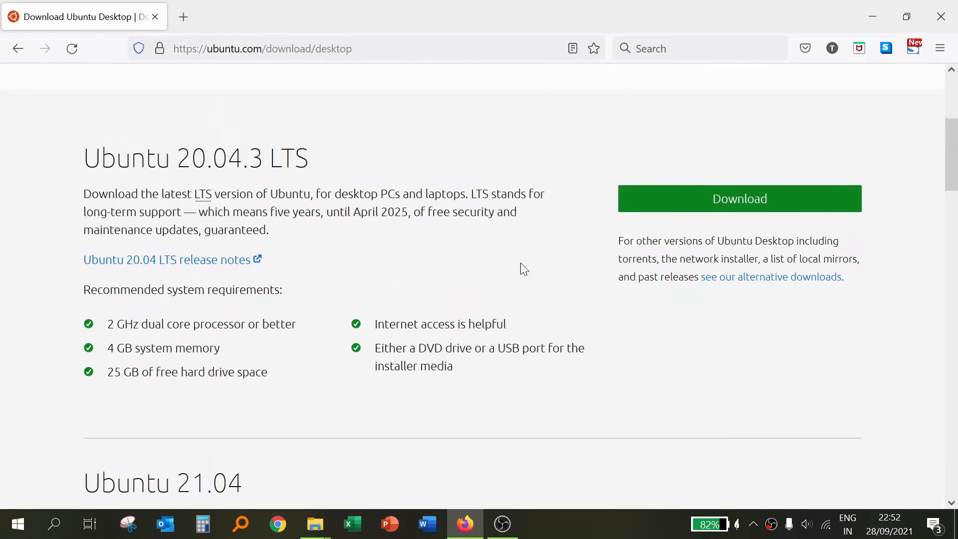
click(740, 208)
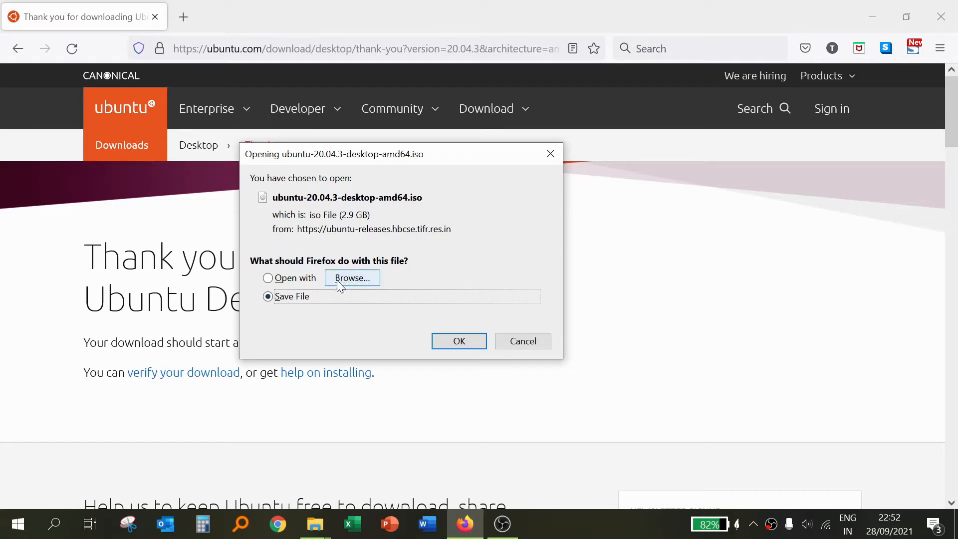
click(457, 342)
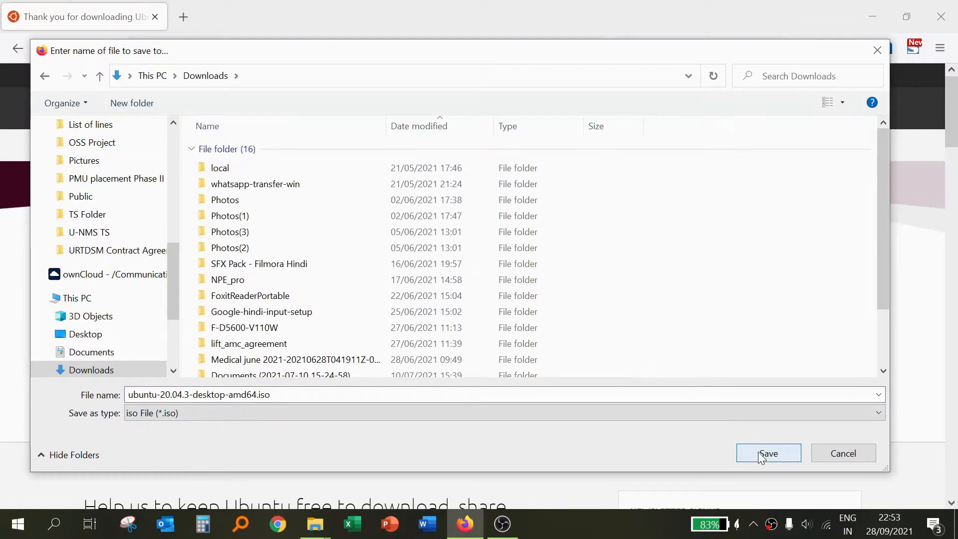
click(761, 454)
Step: Open a new browser tab and locate the existing ubuntu-20.04.2.0-desktop-amd64.iso in the Downloads 26.04.21 folder on Data (F:)
key(ctrl+t)
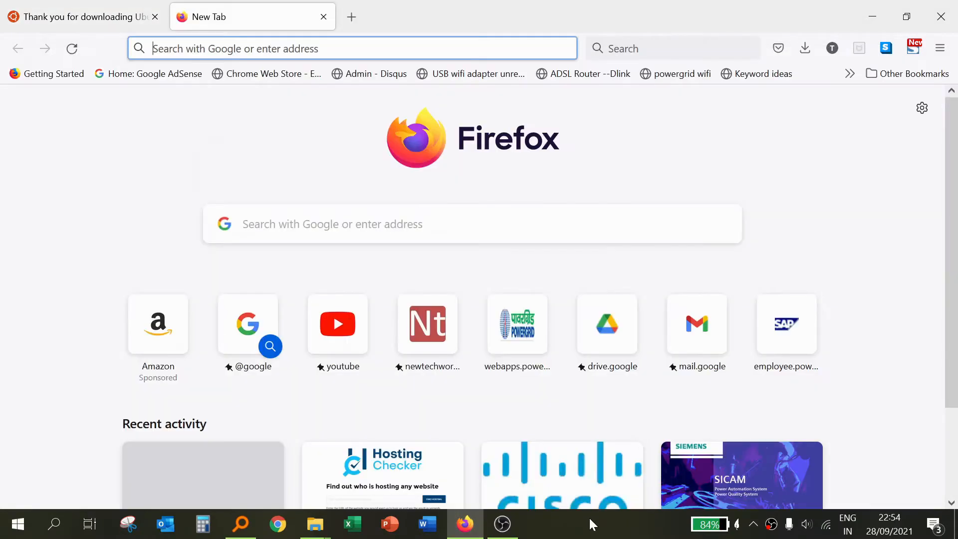
click(315, 524)
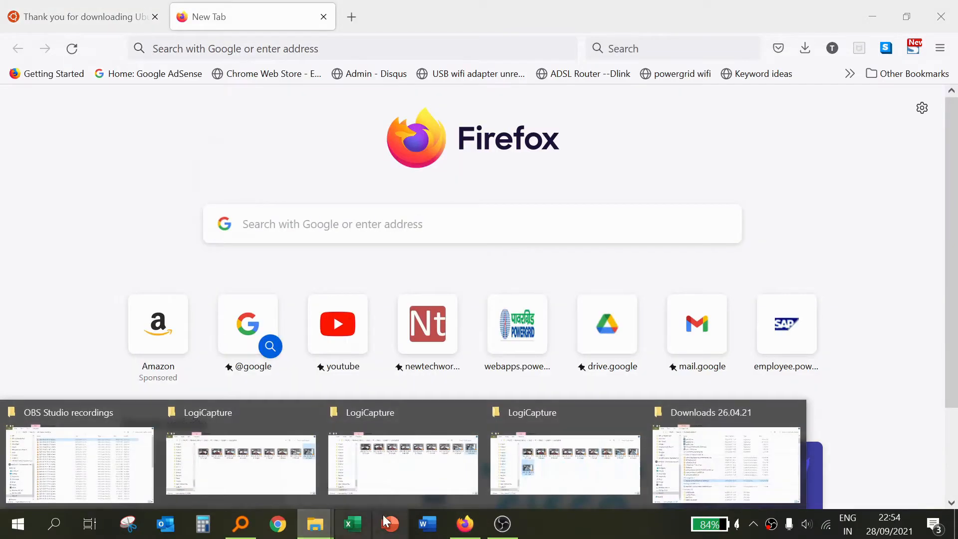
click(743, 477)
click(252, 367)
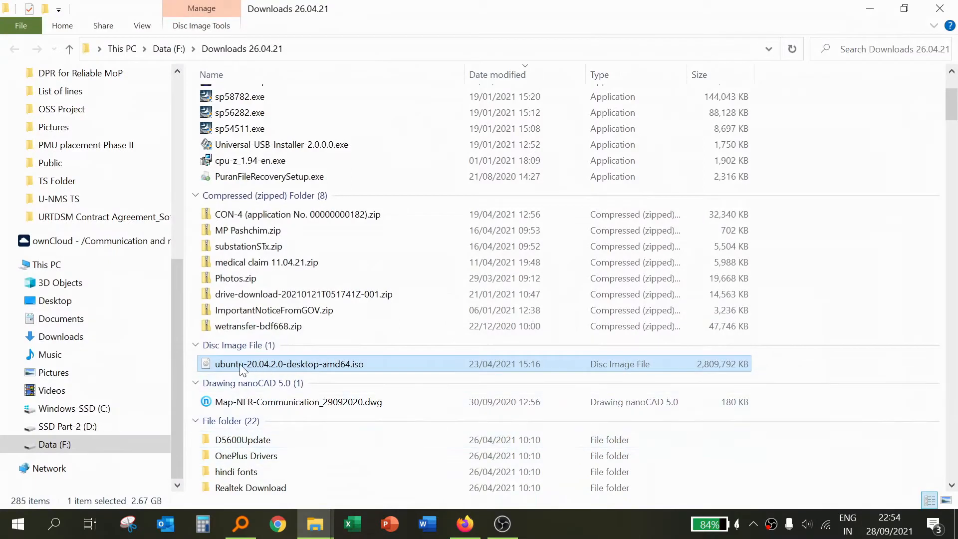
click(871, 10)
Step: Search the web for rufus and open the official rufus.ie website
click(283, 52)
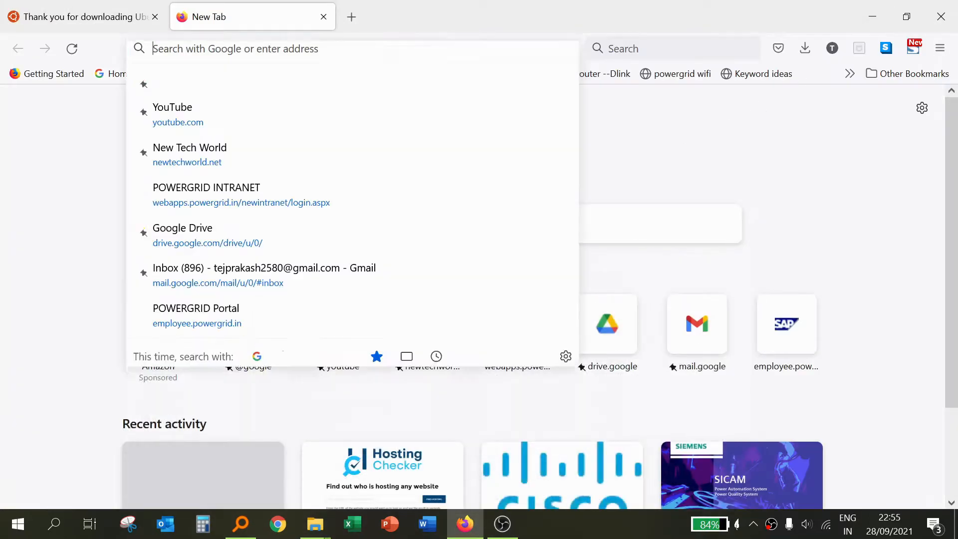
text(rufus)
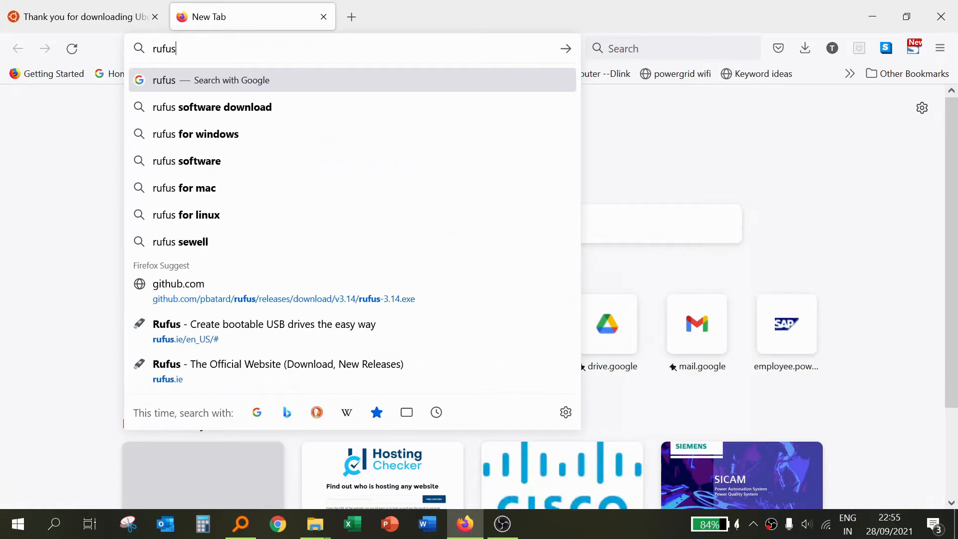
key(Return)
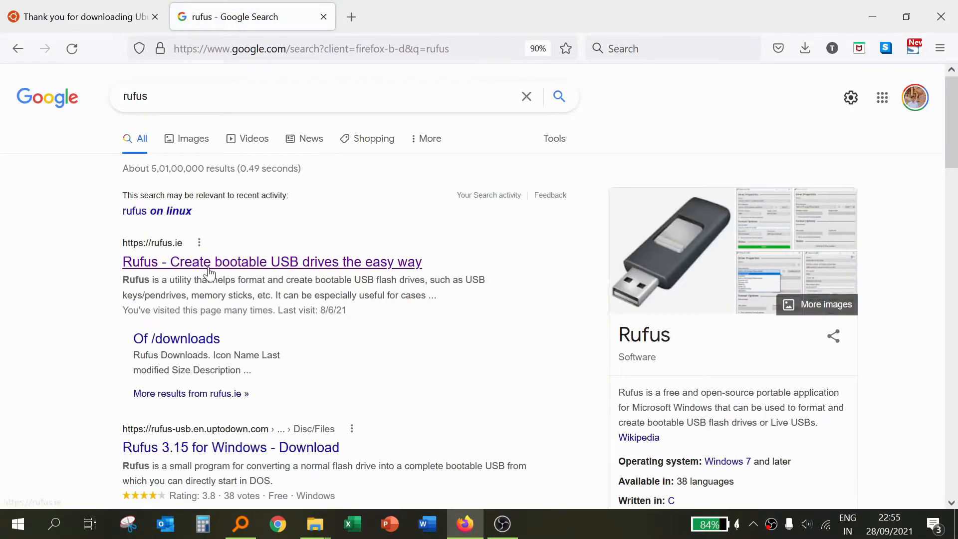
click(206, 262)
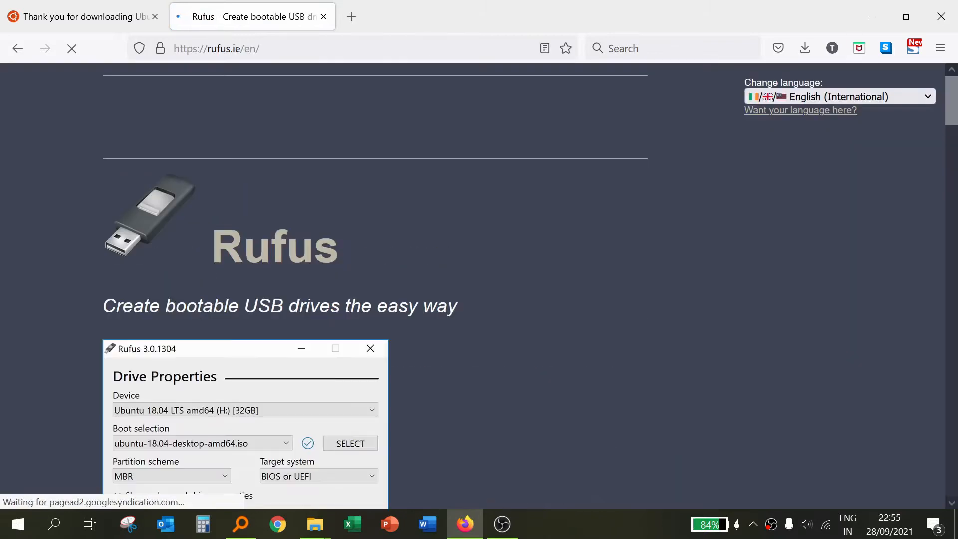
Step: Download Rufus 3.15 from its website, dismissing the advert, and save rufus-3.15.exe in the Downloads folder
scroll(441, 328, down, 3)
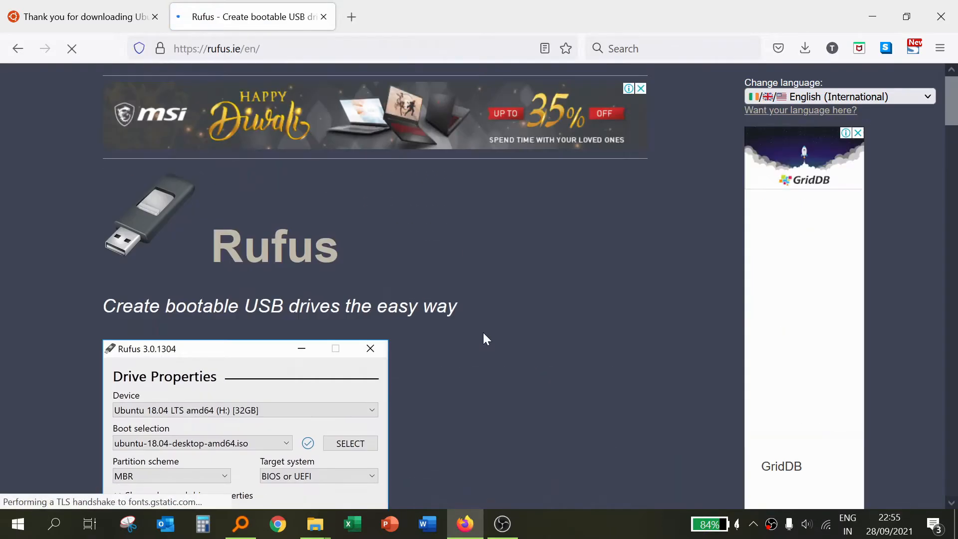
scroll(483, 338, down, 10)
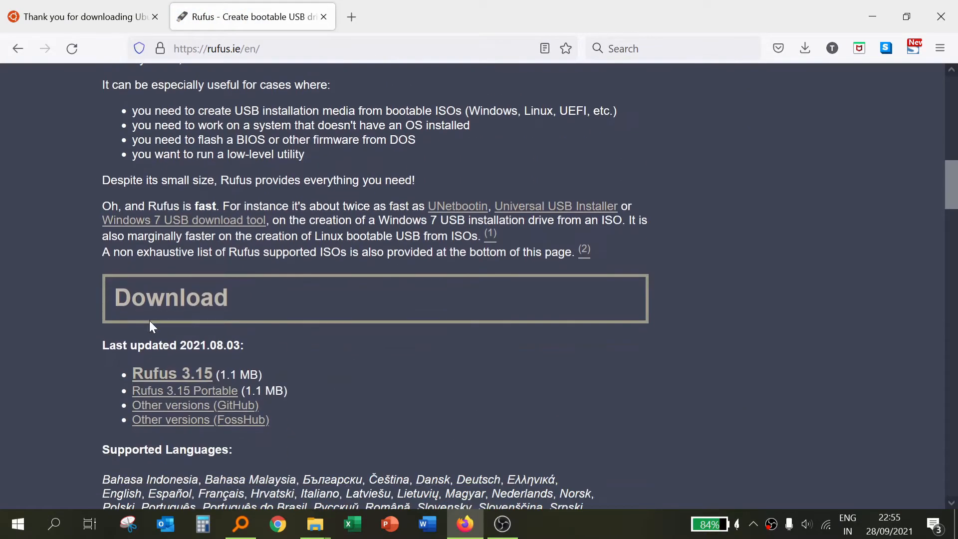
click(194, 381)
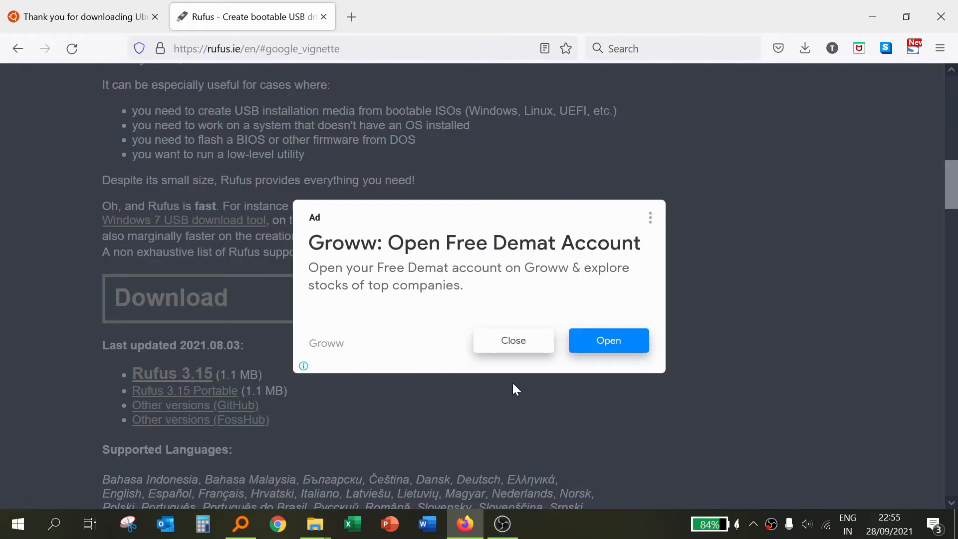
click(509, 343)
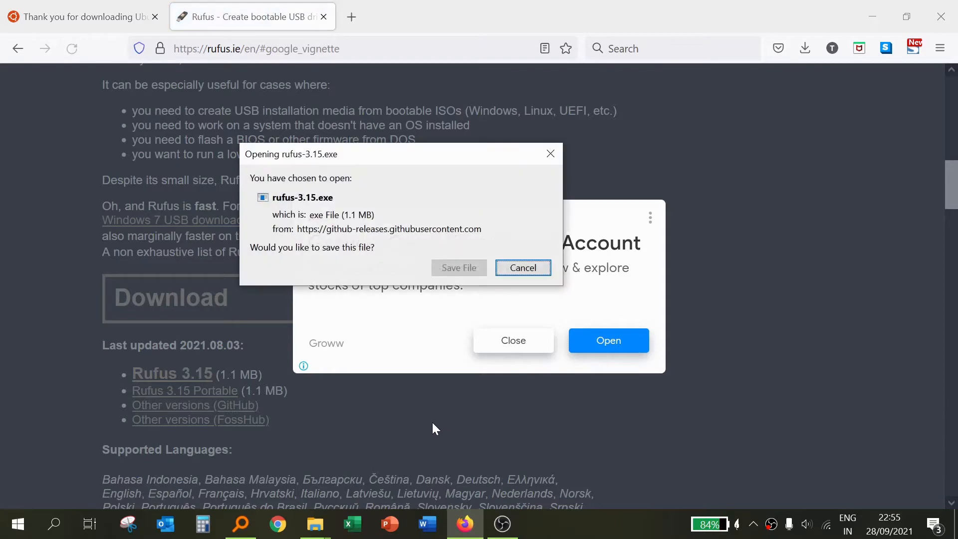
click(458, 270)
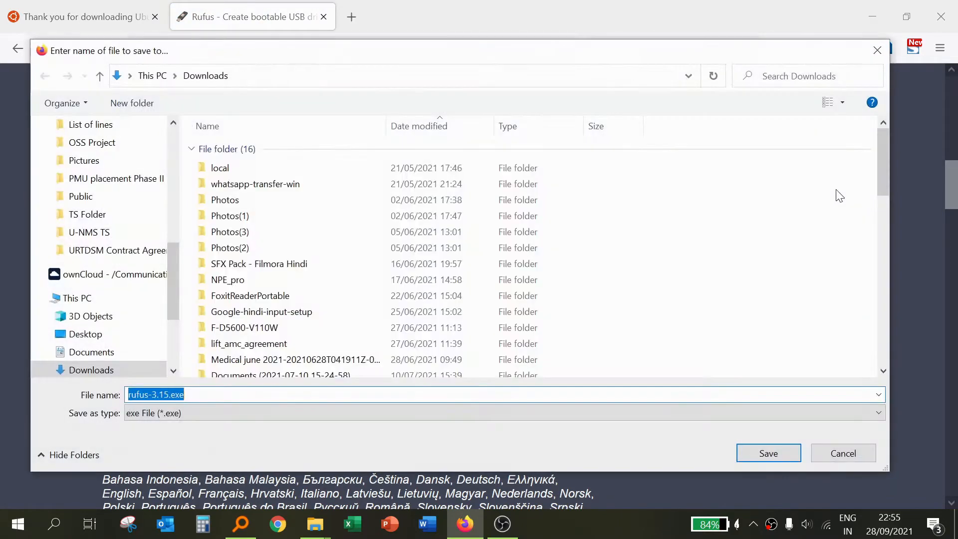
click(767, 453)
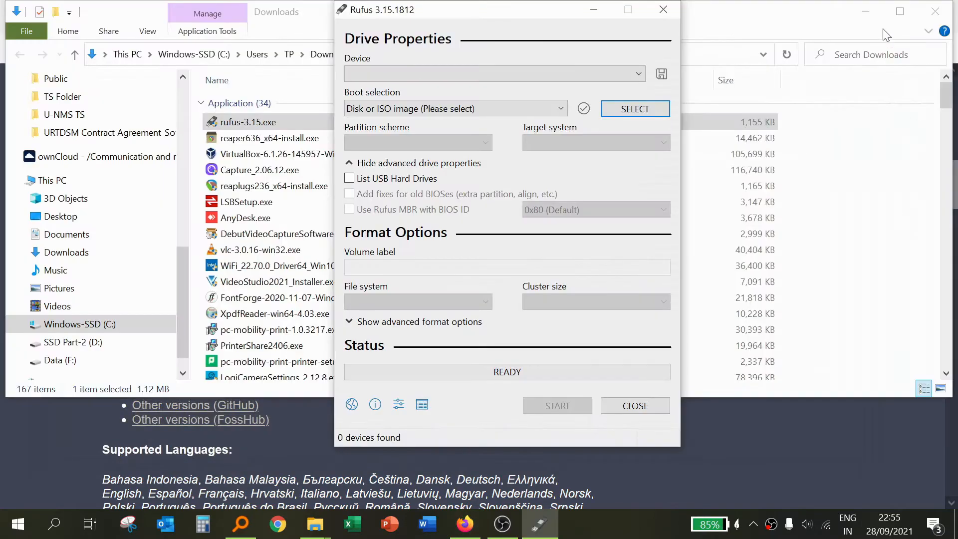
Step: Minimise the Downloads and browser windows and close the Ubuntu 20.04 LTS amd64 (E:) drive window
click(868, 13)
click(873, 12)
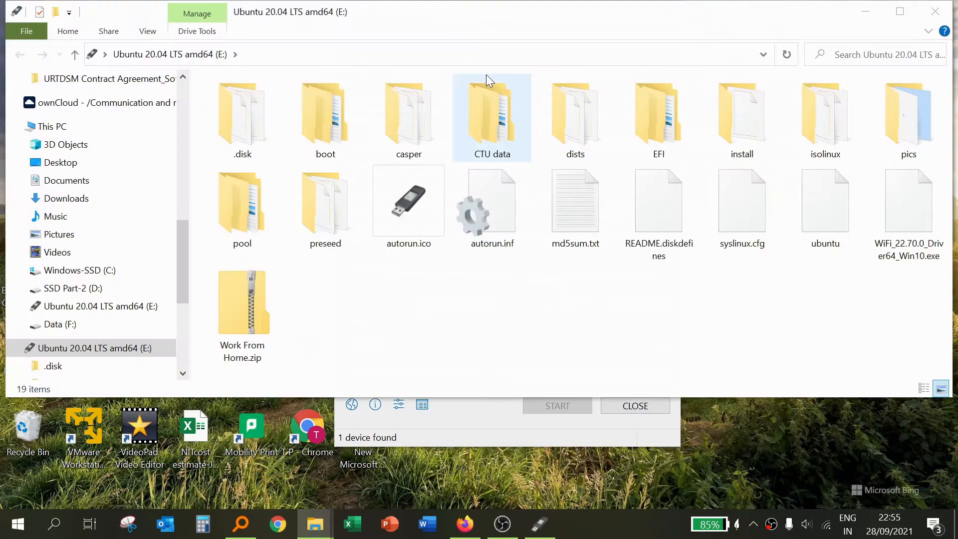
click(944, 9)
Step: Dismiss the external drive scan pop-up and keep Ubuntu 20.04 LTS amd64 (E:) [8 GB] as the target device
click(431, 74)
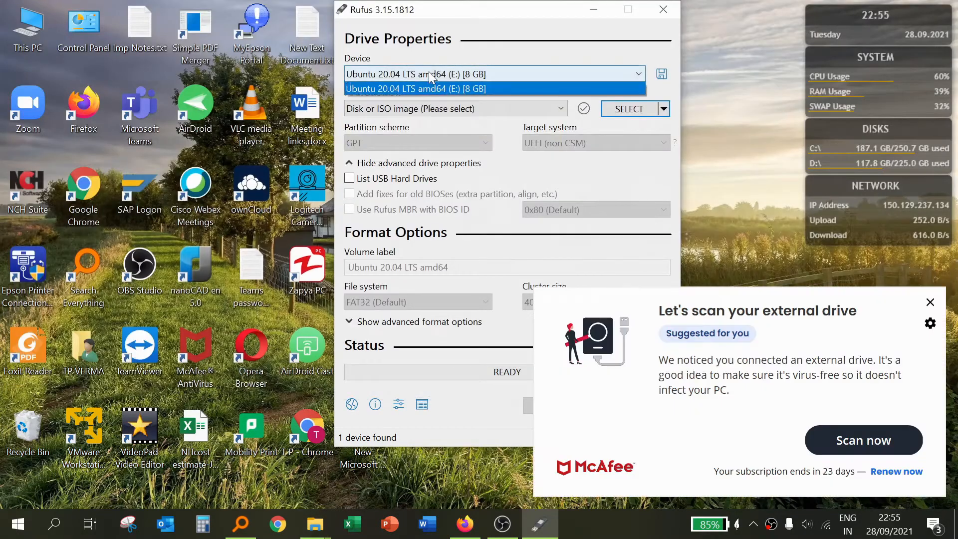
click(930, 302)
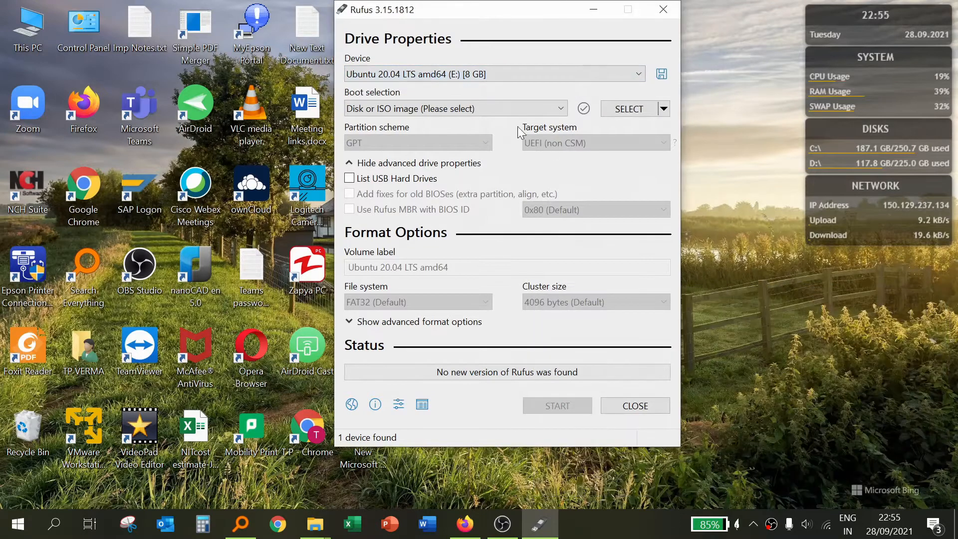
click(452, 74)
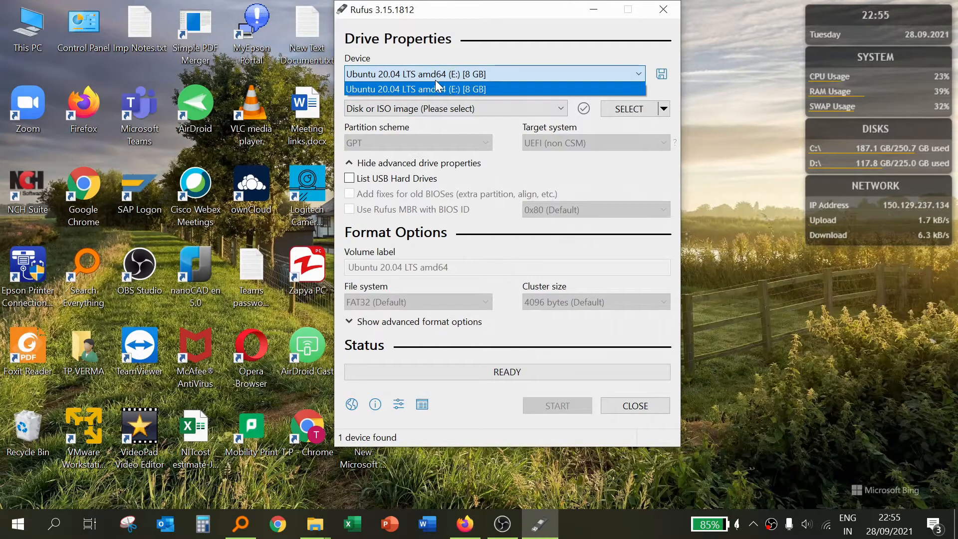
click(534, 45)
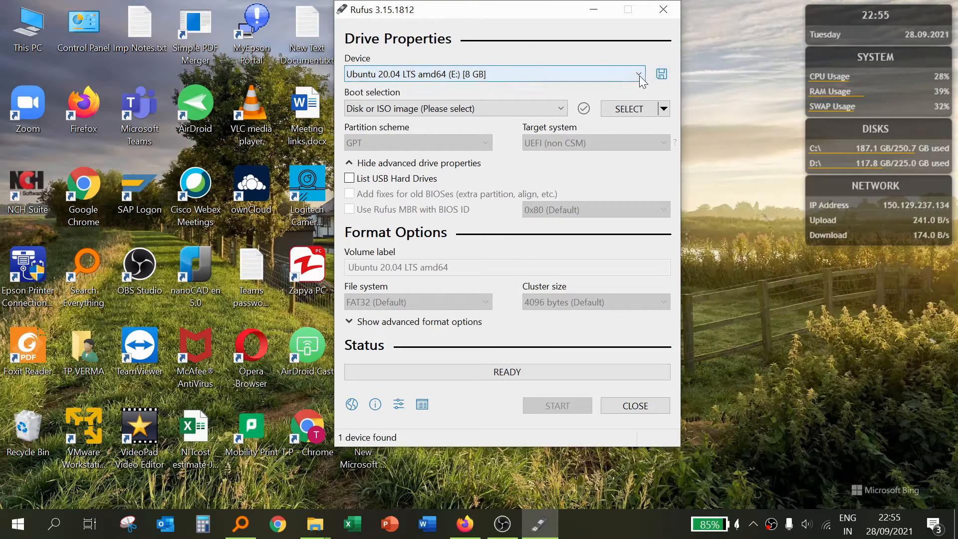
click(637, 76)
click(665, 74)
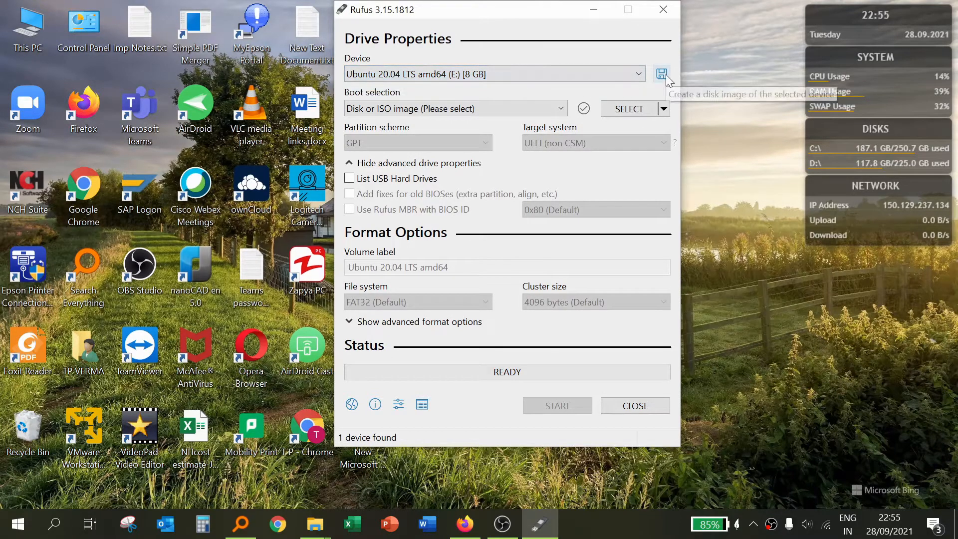
Step: Load ubuntu-20.04.2.0-desktop-amd64.iso from F:\Downloads 26.04.21 as the boot image
click(471, 110)
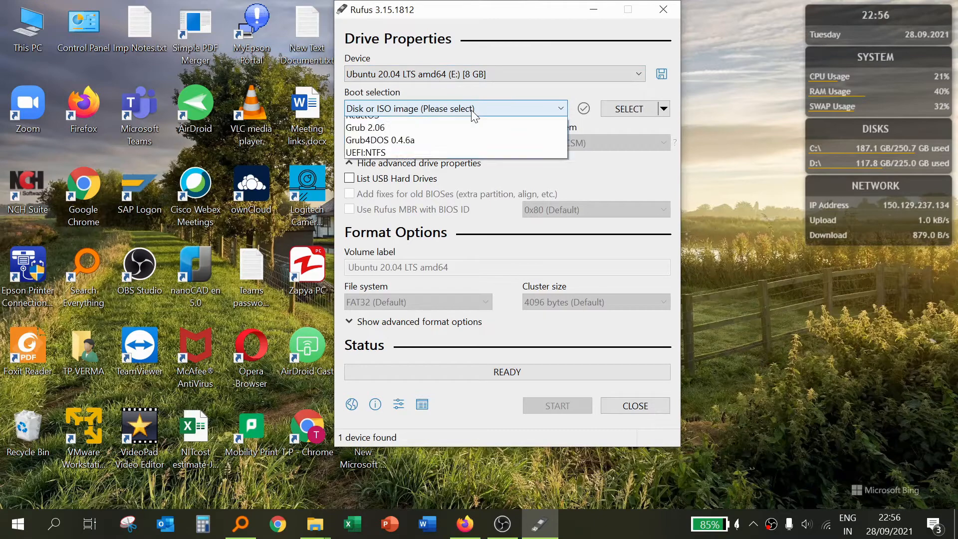
click(471, 110)
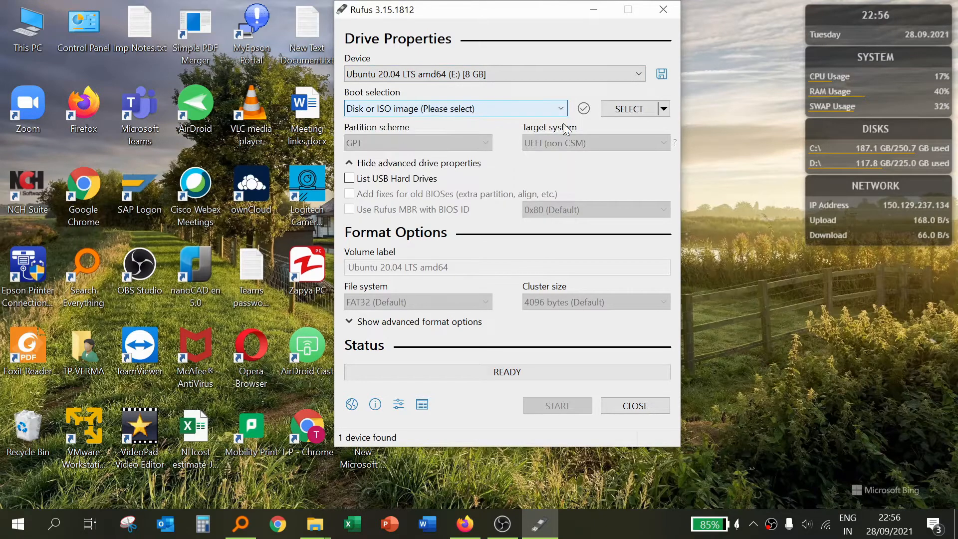
click(628, 112)
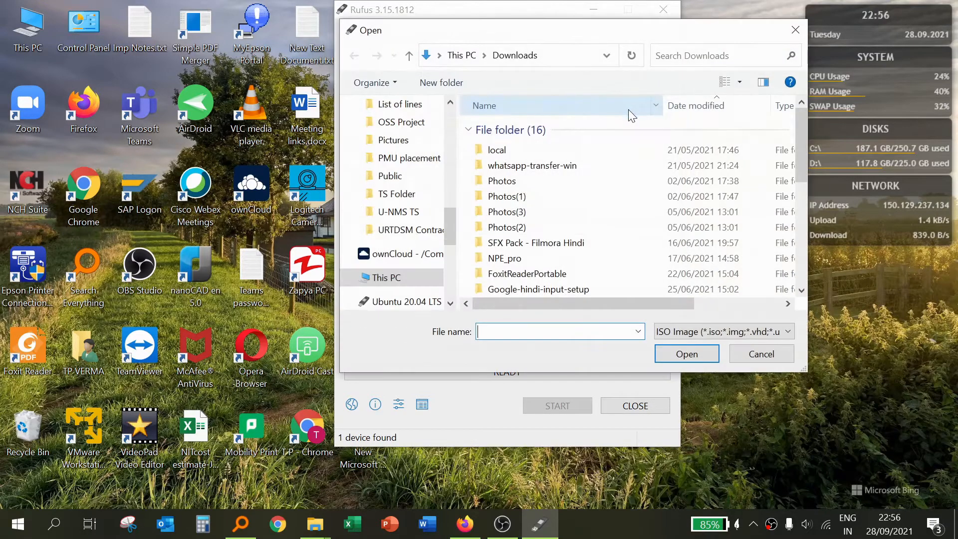
click(315, 524)
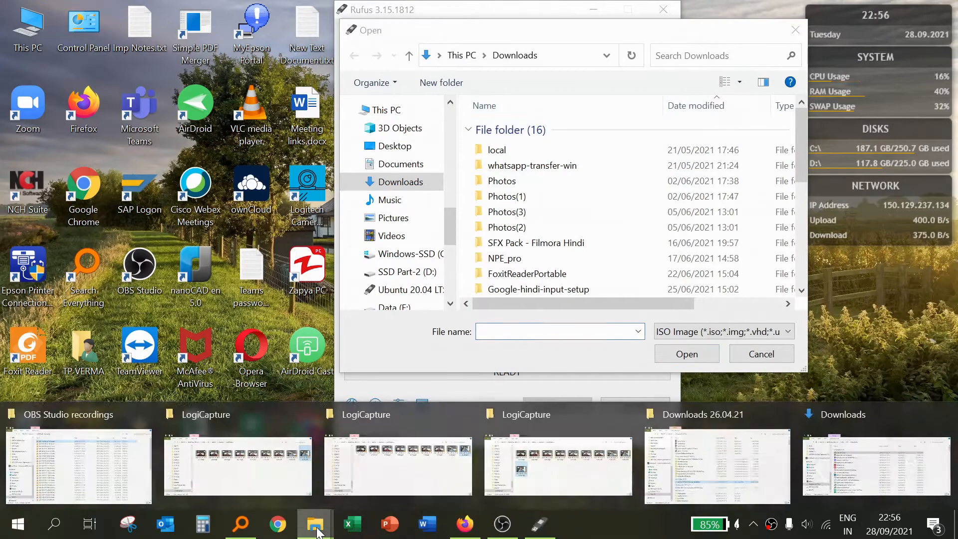
click(574, 56)
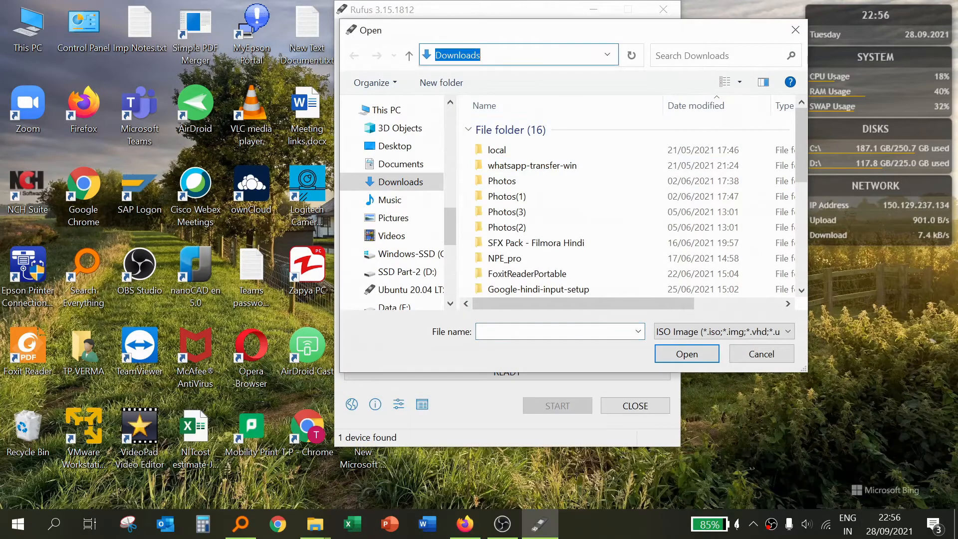
text(F:\Downloads 26.04.21)
key(Return)
scroll(674, 250, down, 7)
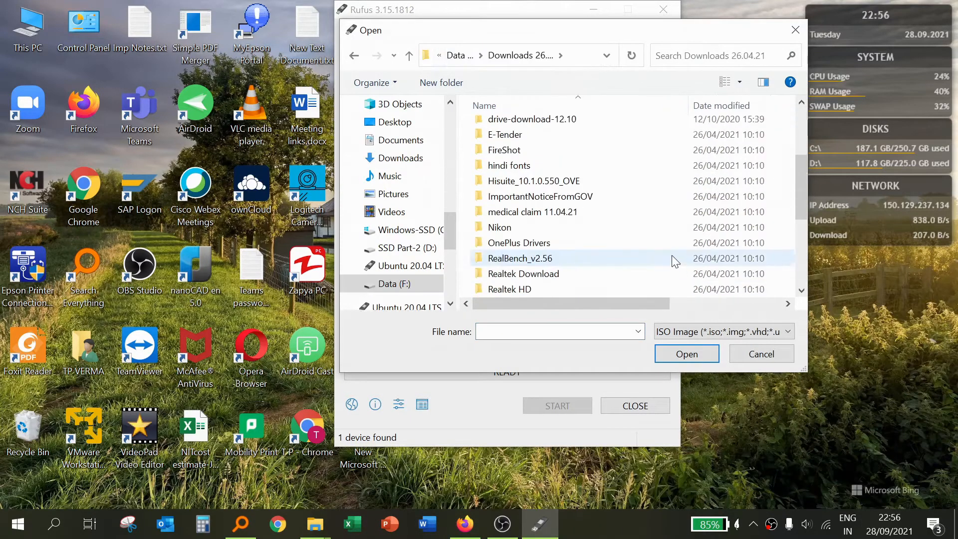
click(538, 274)
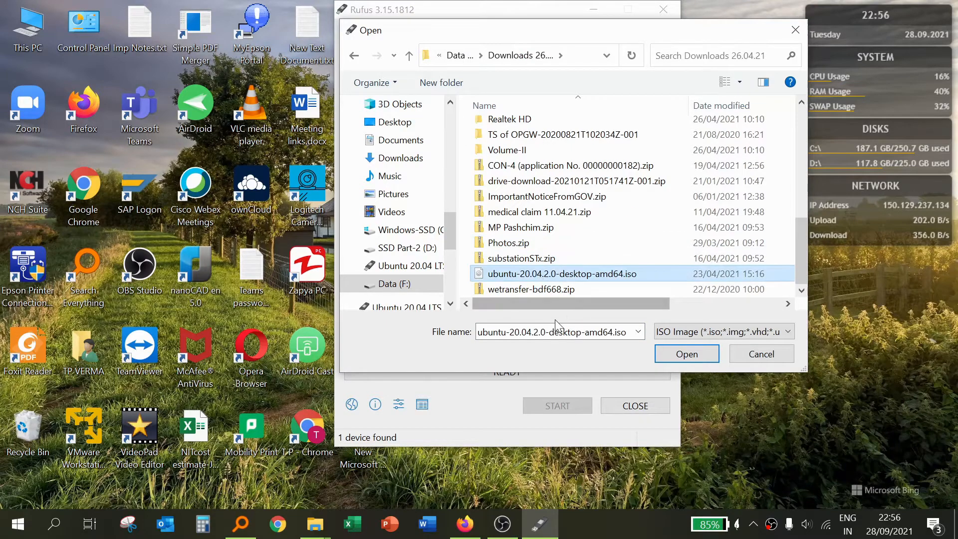
click(686, 355)
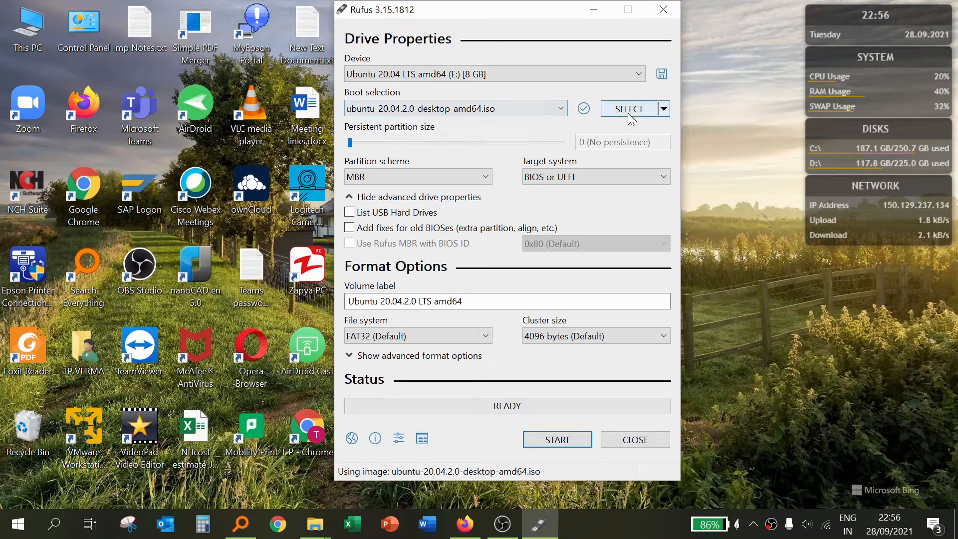
Step: Check the available partition schemes and keep MBR
click(465, 178)
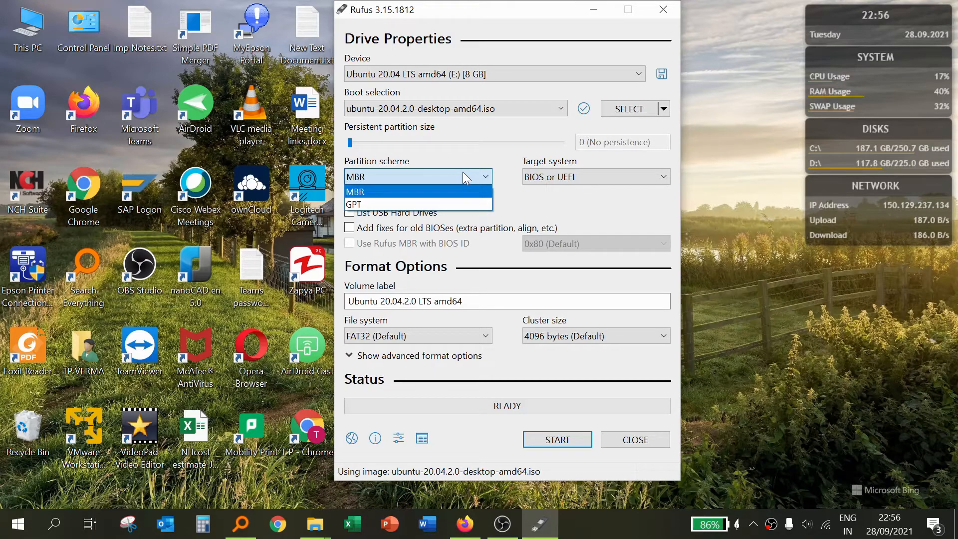
click(484, 146)
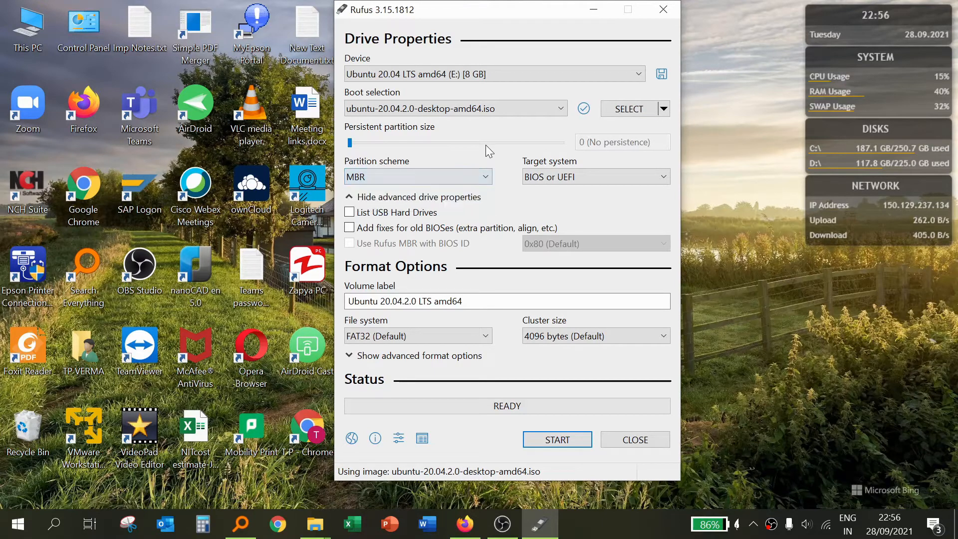
Step: Compare the target systems offered for the MBR and GPT partition schemes, leaving the scheme set to MBR
click(582, 178)
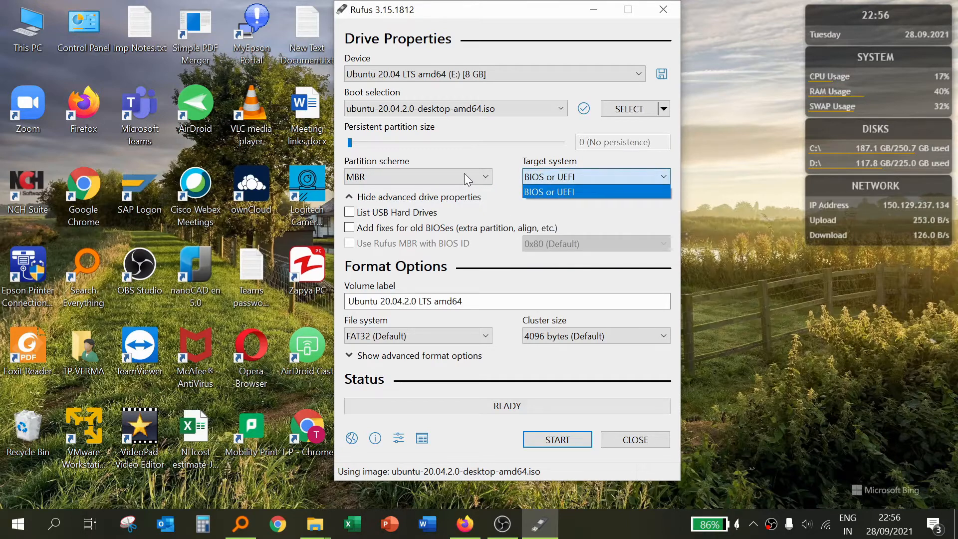
click(579, 178)
click(432, 175)
click(427, 204)
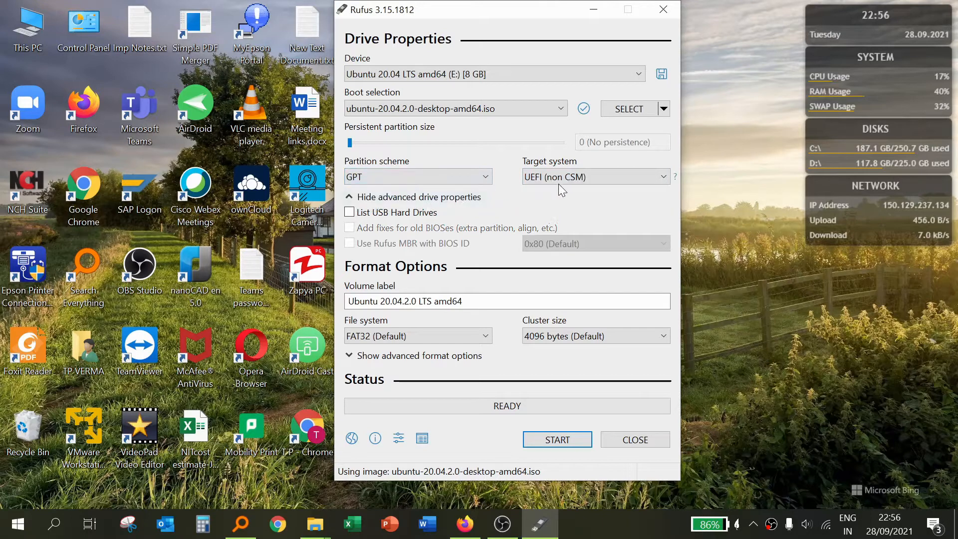
click(592, 180)
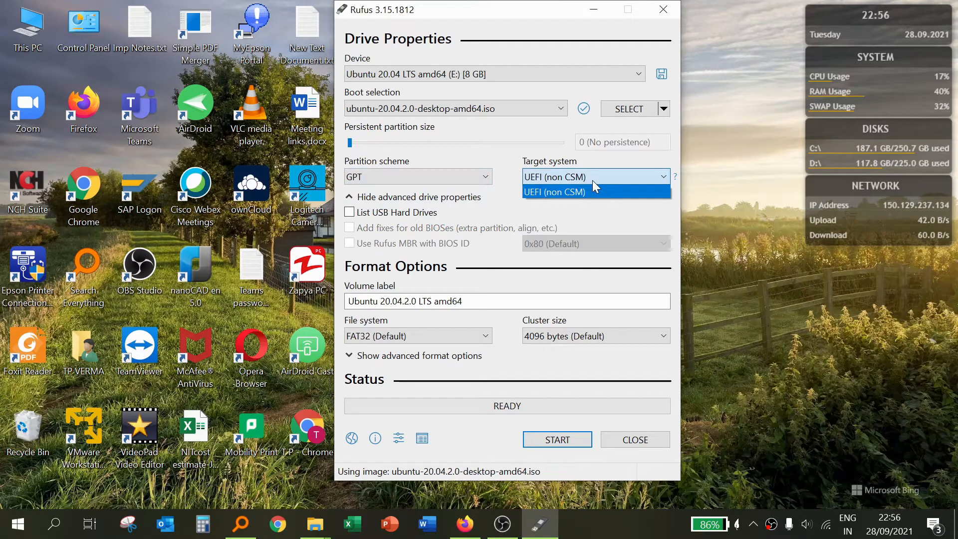
click(585, 190)
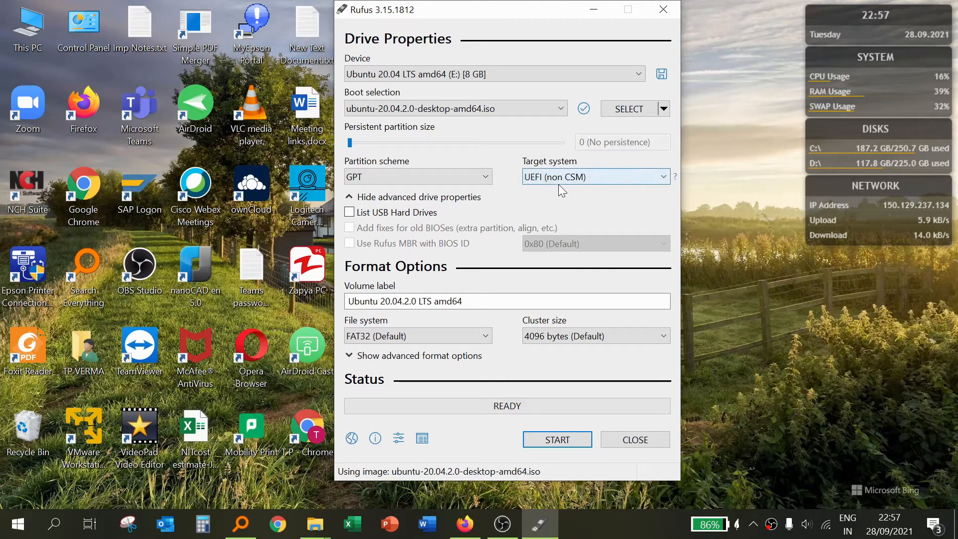
click(425, 177)
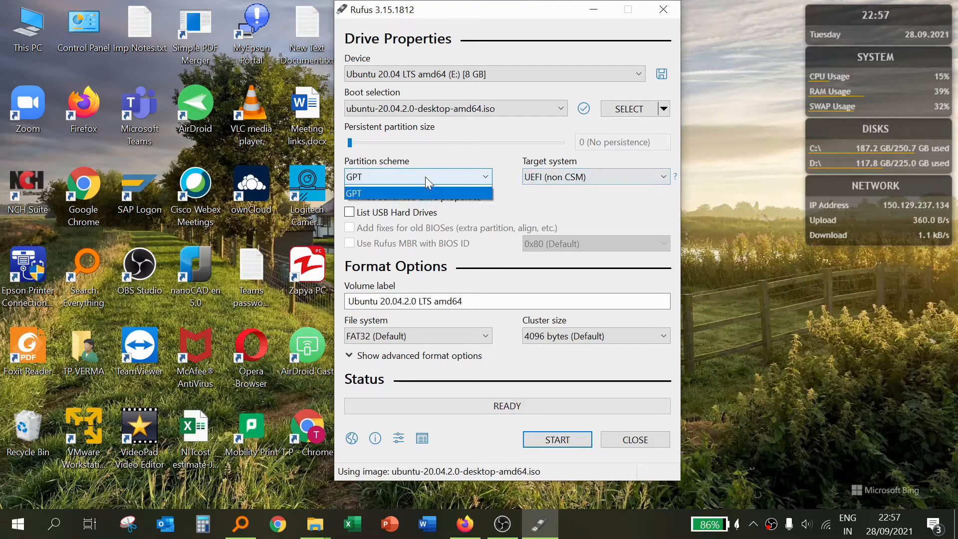
click(418, 193)
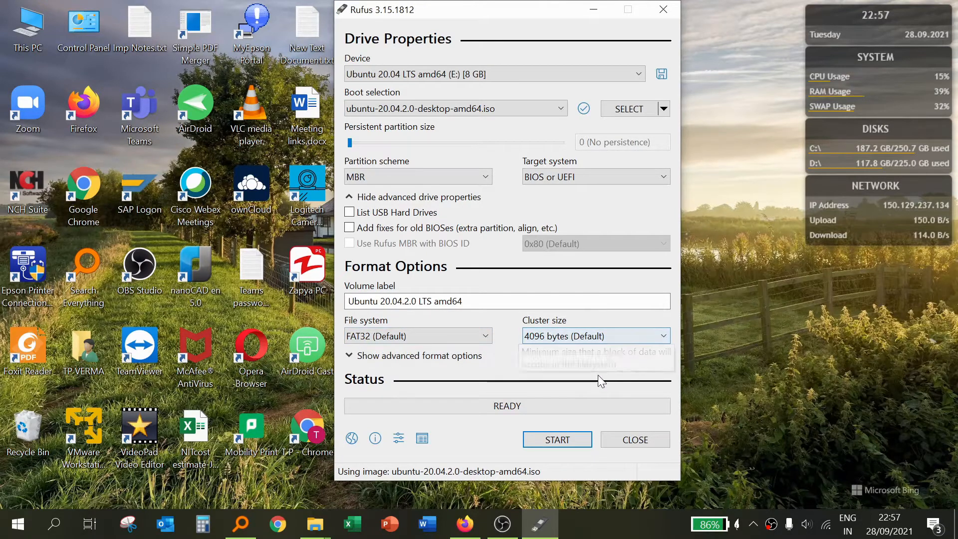
Step: Write the Ubuntu image to the USB drive in ISO Image mode, accepting the Syslinux download and data erasure, and close Rufus once writing finishes
click(557, 440)
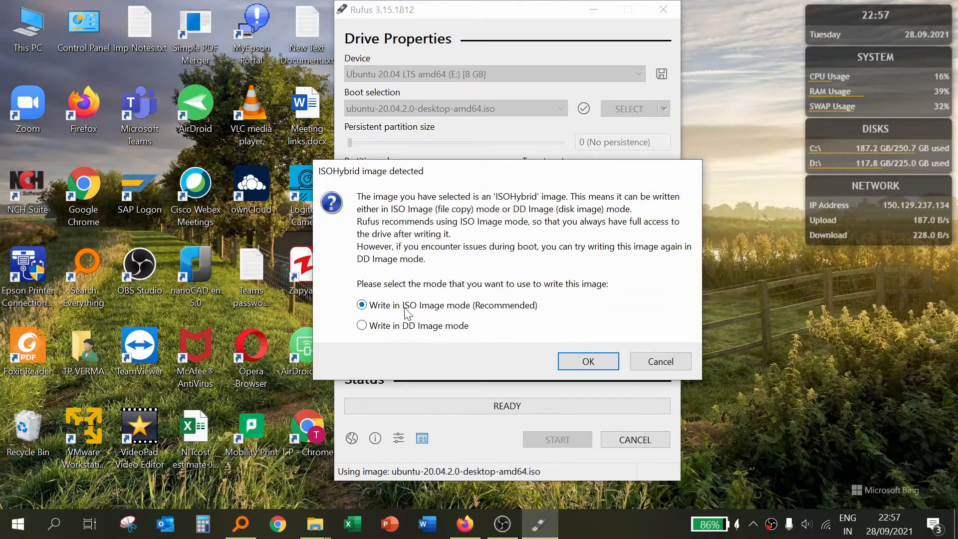
click(581, 362)
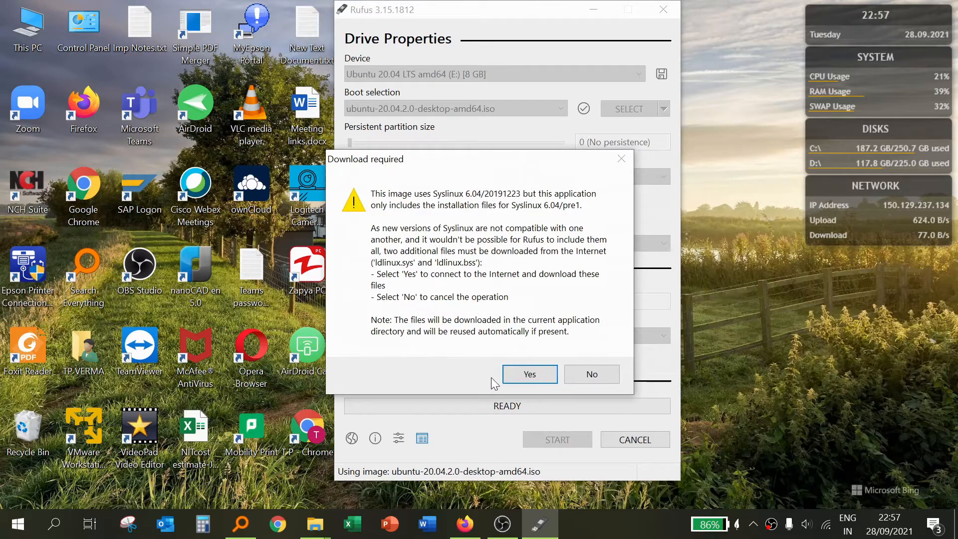
click(529, 372)
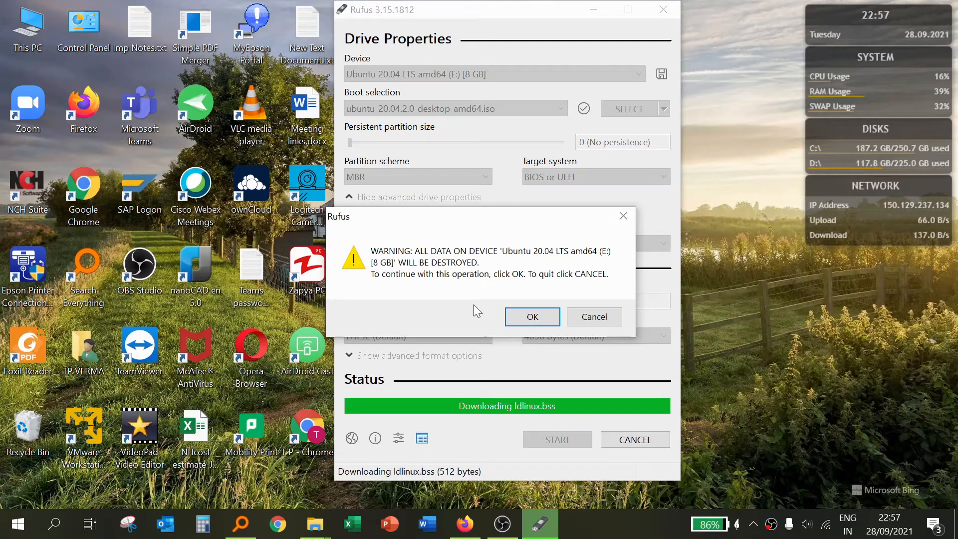
click(533, 320)
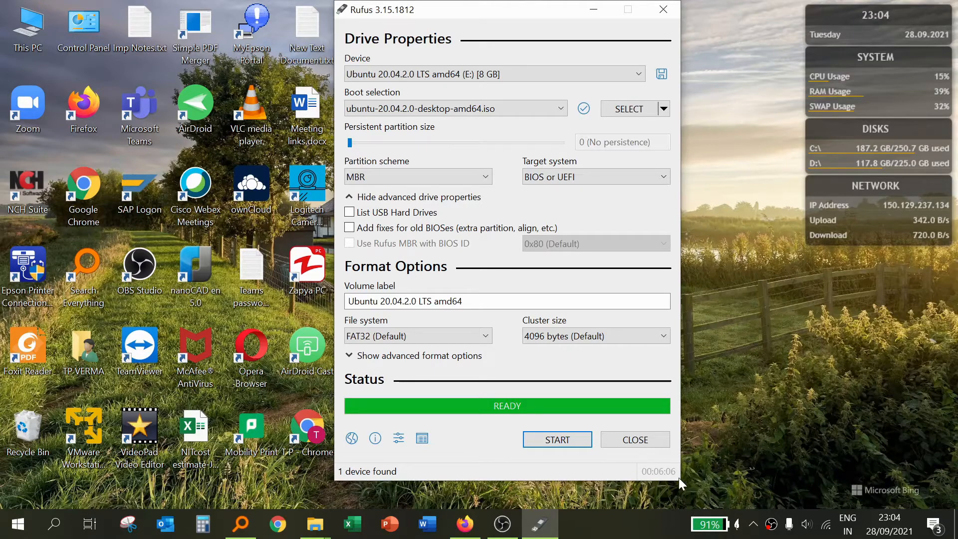
click(635, 439)
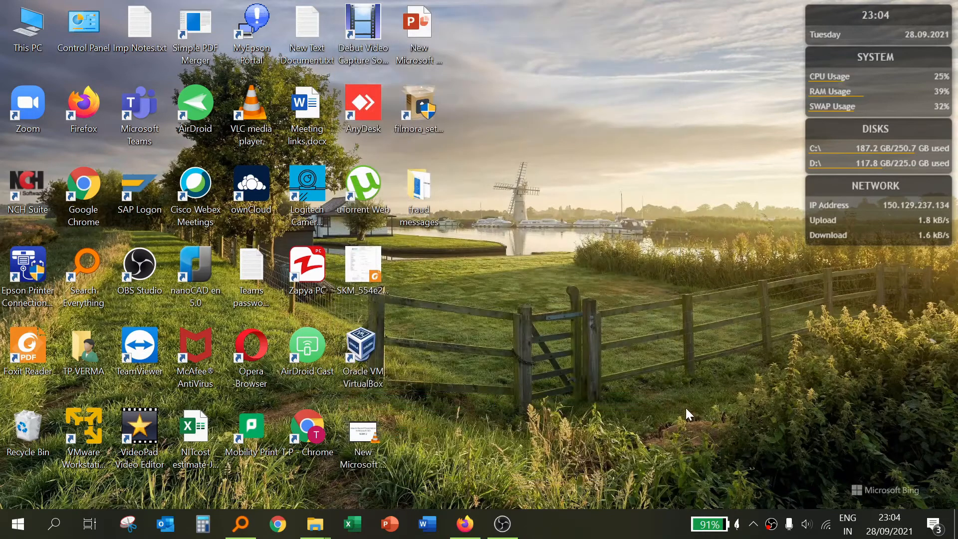